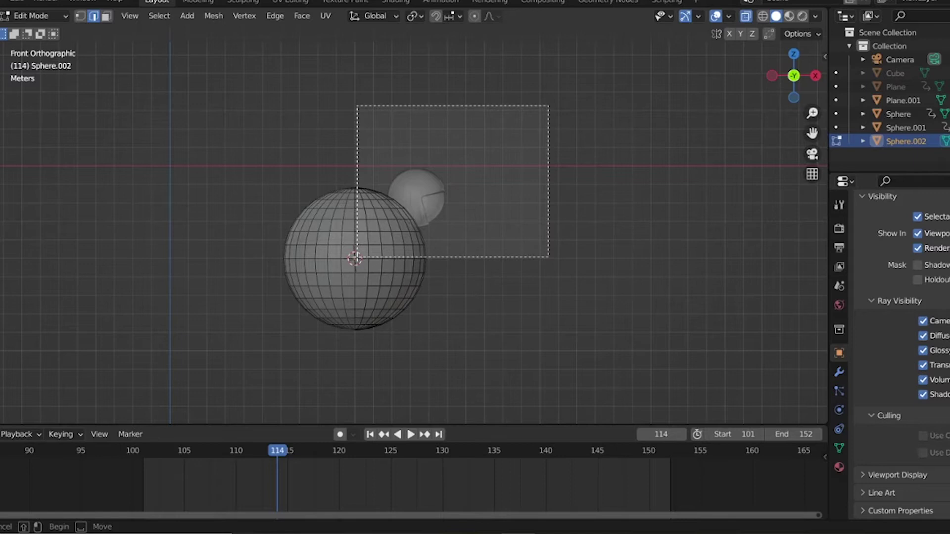
Step: Cut away the sphere's upper-right quarter faces and select an edge on the opening's rim
left_click_drag(357, 257, 357, 258)
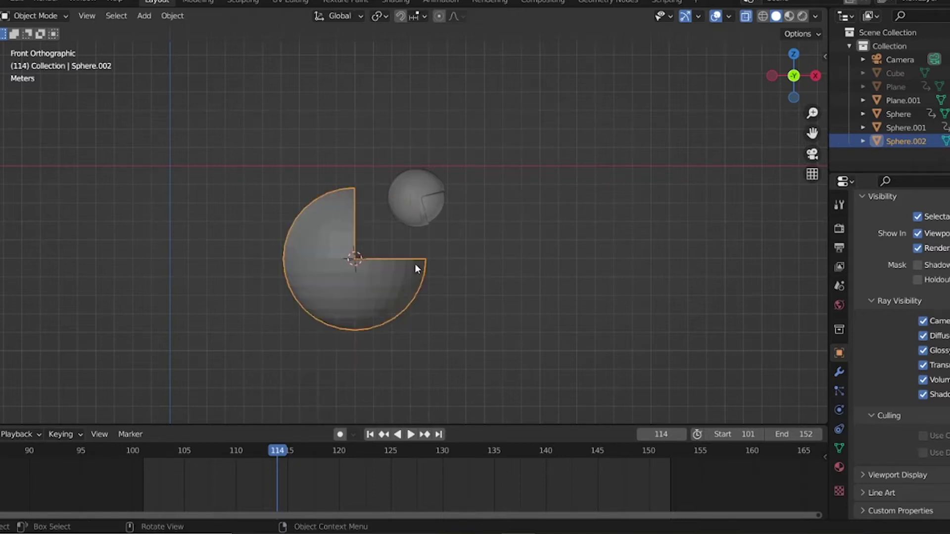
scroll(324, 286, "up", 2)
key("Tab")
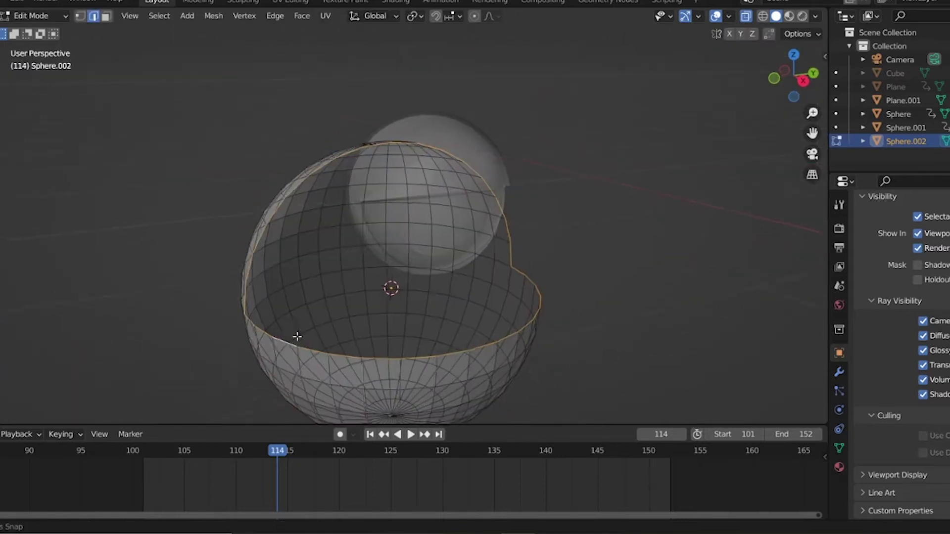
middle_click_drag(297, 333, 383, 280)
left_click(395, 273)
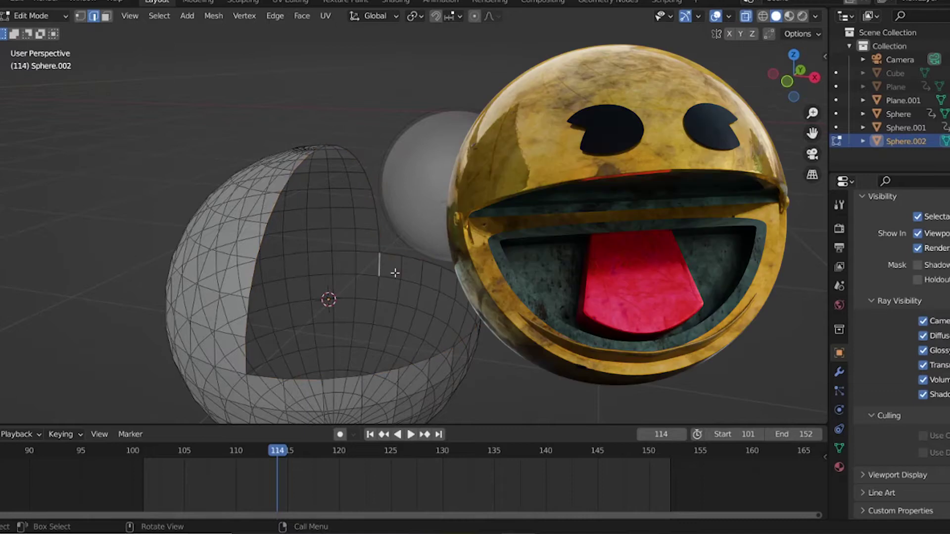
key("alt+z")
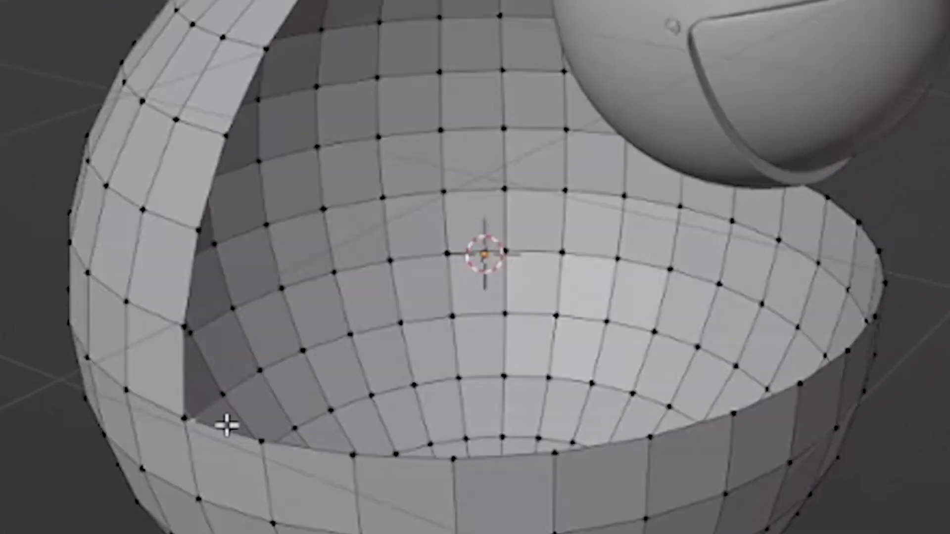
Step: Cap the mouth opening with a half-disc face and extrude it along its normal
middle_click_drag(346, 429, 595, 241)
key("f")
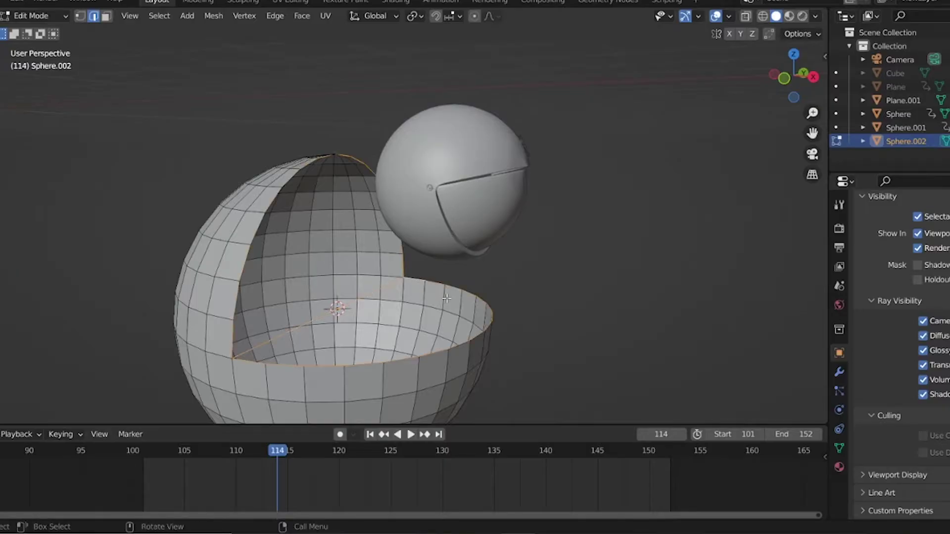
key("f")
middle_click_drag(347, 317, 428, 345)
key("e")
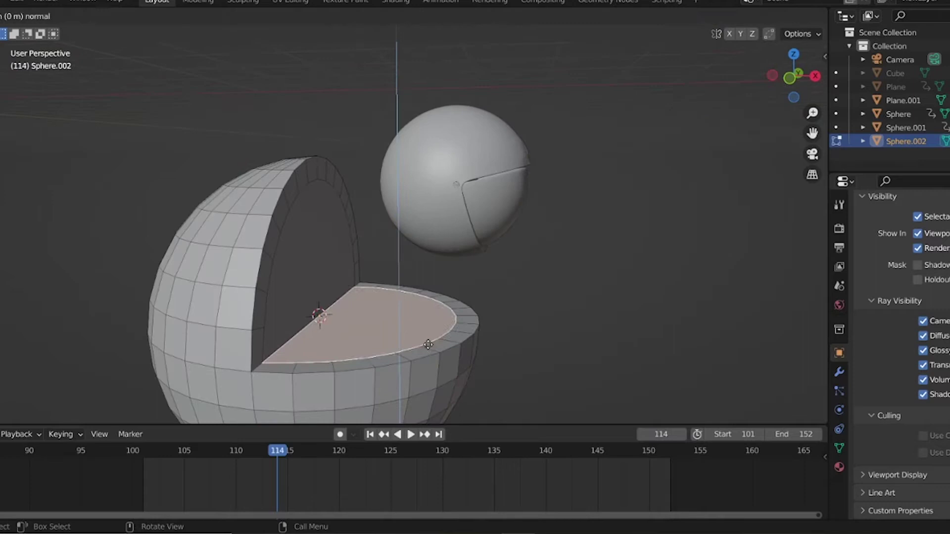
left_click(319, 295)
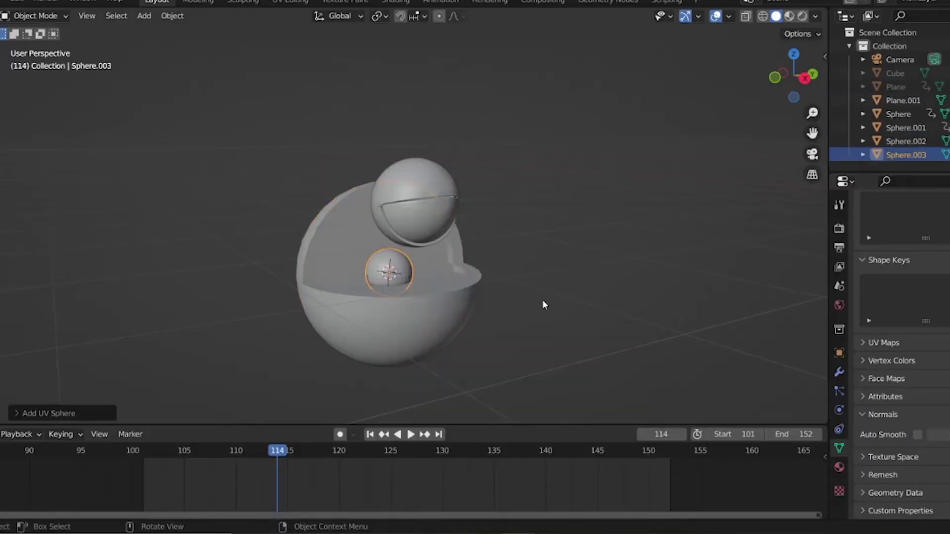
Step: Scale the new sphere up so it surrounds the Pac-Man body
middle_click_drag(532, 286, 539, 289)
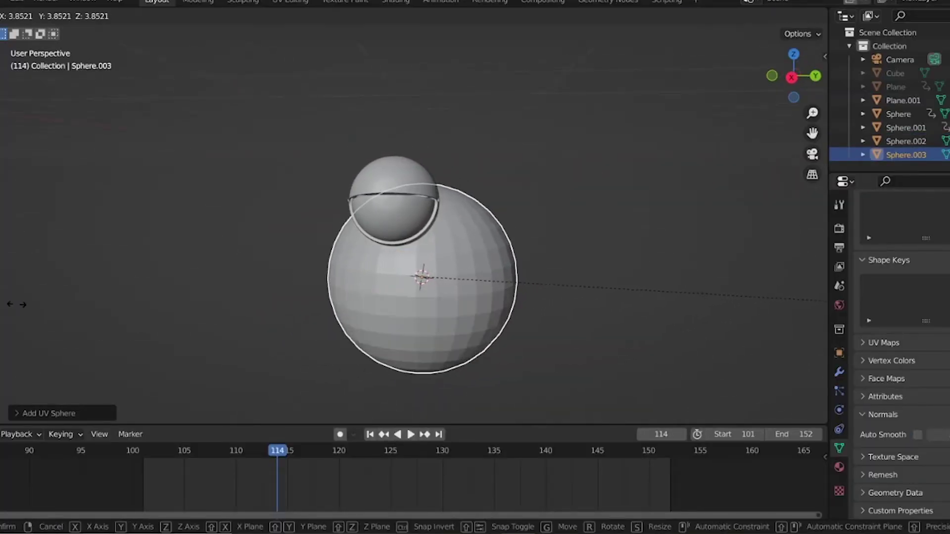
key("s")
middle_click_drag(539, 288, 482, 241)
left_click(544, 331)
Step: Delete the unwanted faces to leave a quarter patch and shade it smooth
key("Tab")
key("x")
left_click(539, 218)
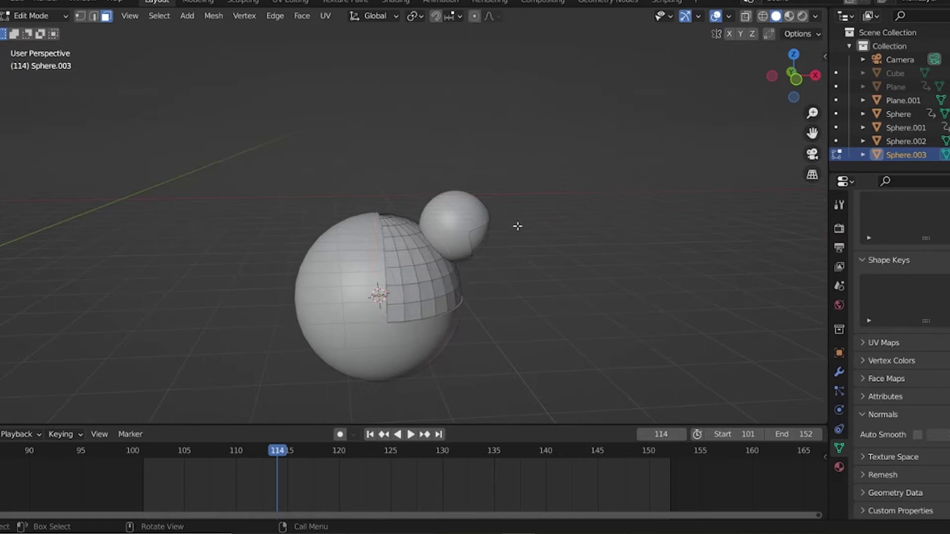
key("F3")
key("Return")
Step: Rotate the curved patch about the global Y axis
scroll(509, 288, "up", 3)
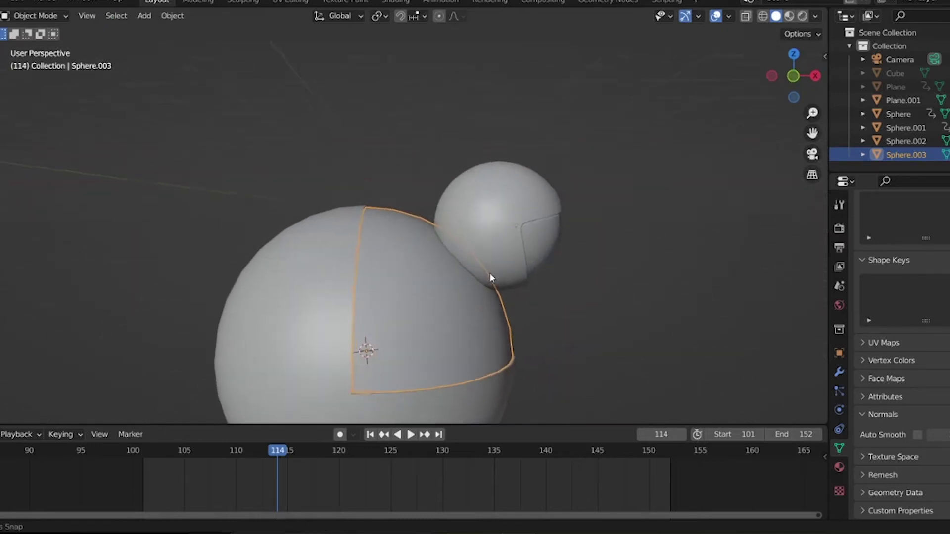
scroll(489, 277, "down", 3)
key("r")
key("y")
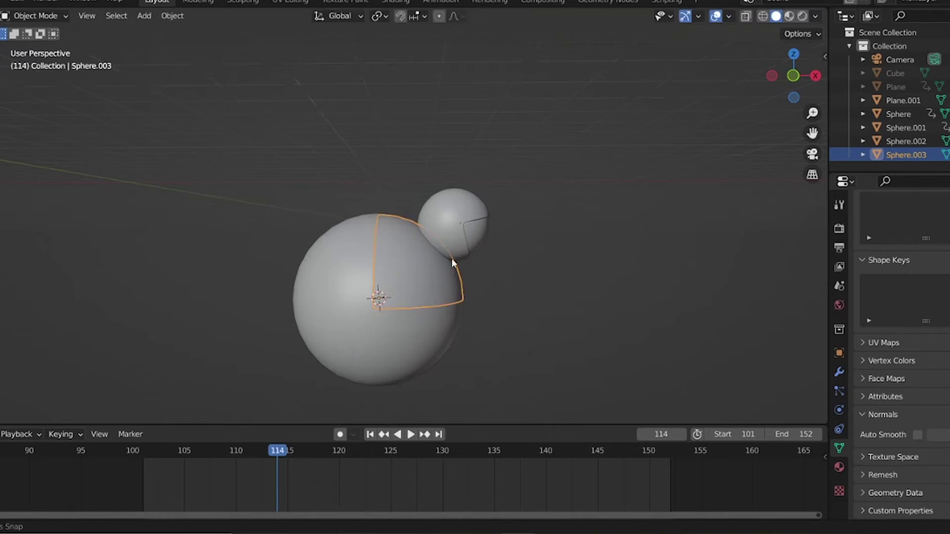
left_click(366, 290)
scroll(375, 289, "up", 4)
scroll(407, 270, "down", 2)
middle_click_drag(390, 277, 422, 250)
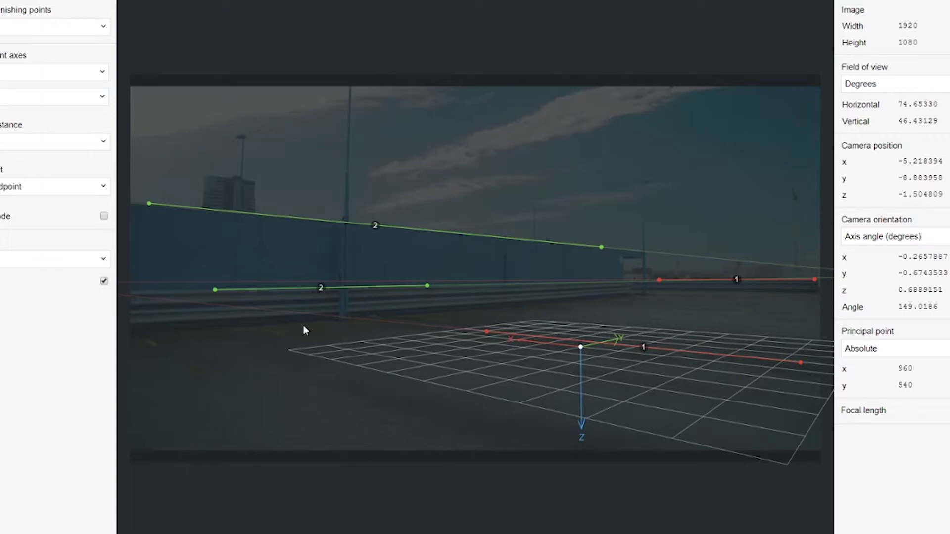
Step: Refine the endpoints of the lower and upper green vanishing lines
mouse_move(217, 292)
left_mouse_down()
mouse_move(239, 339)
mouse_move(219, 289)
left_mouse_up()
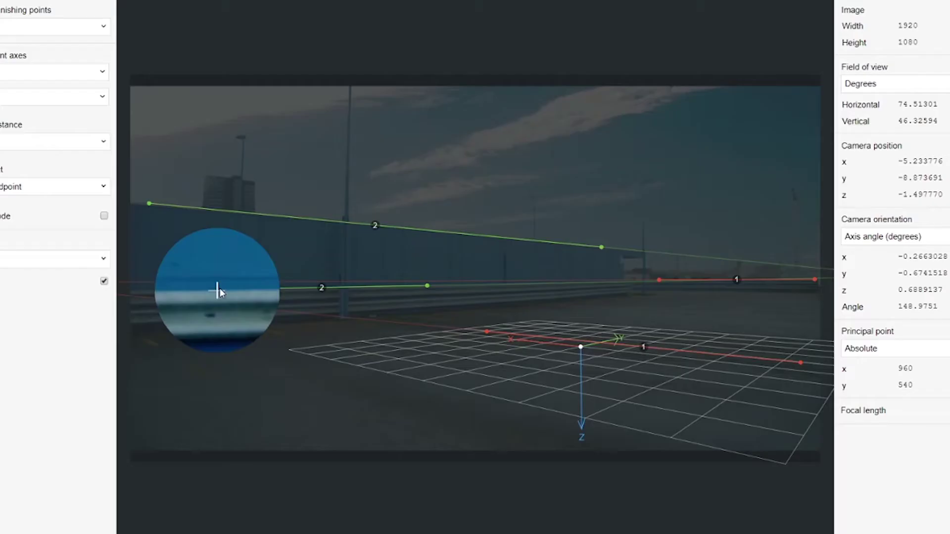
left_click_drag(150, 207, 153, 206)
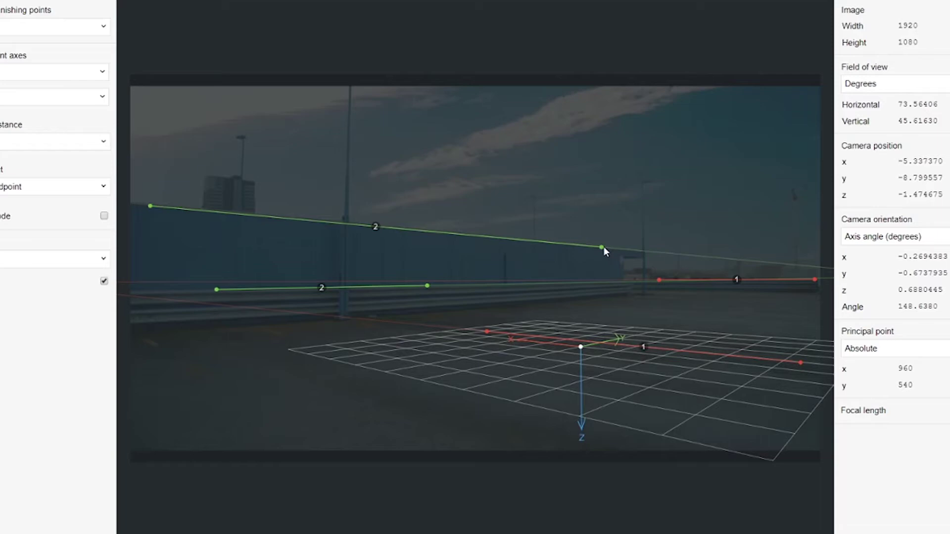
left_click_drag(604, 246, 604, 250)
Step: Cycle the 3D guide through Box, Off and xz grid floor, ending on the xy floor grid
left_click(4, 258)
left_click(5, 292)
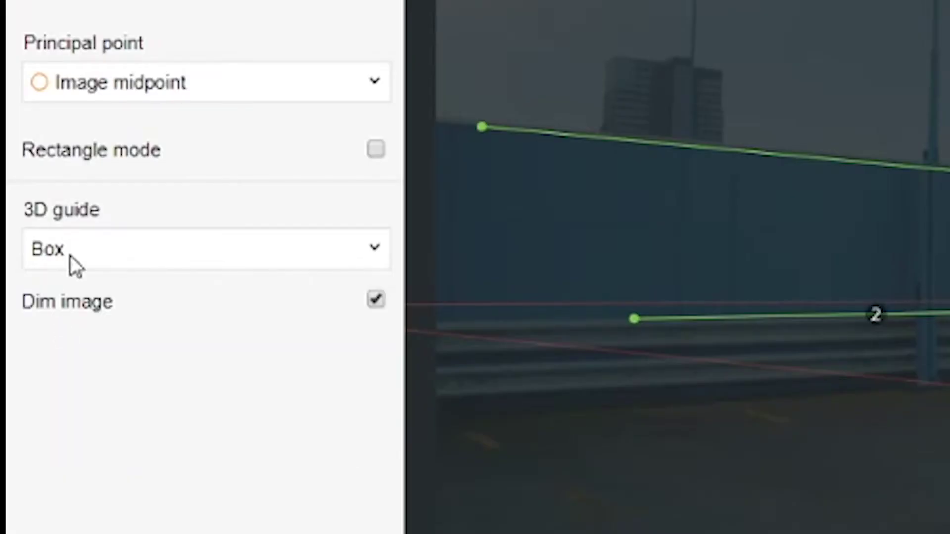
left_click(70, 256)
left_click(85, 289)
left_click(112, 249)
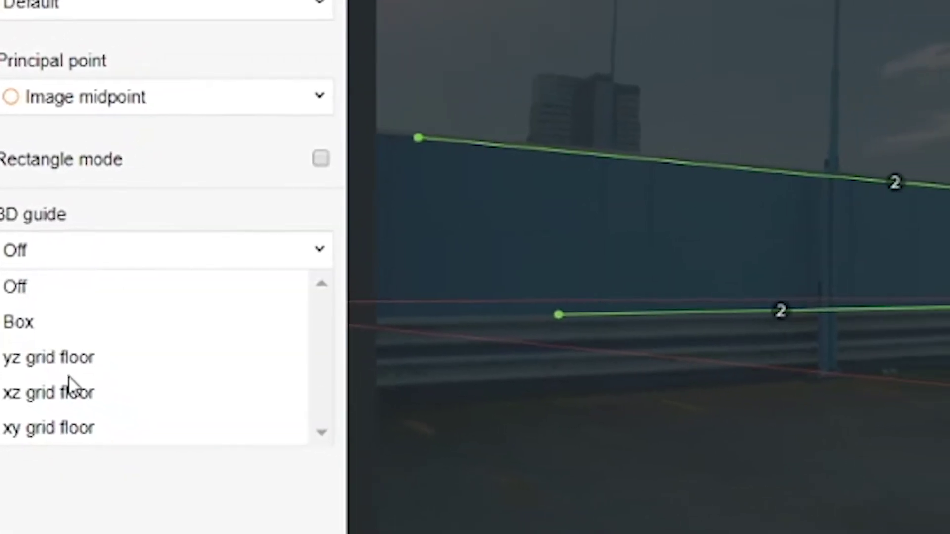
left_click(69, 388)
left_click(89, 250)
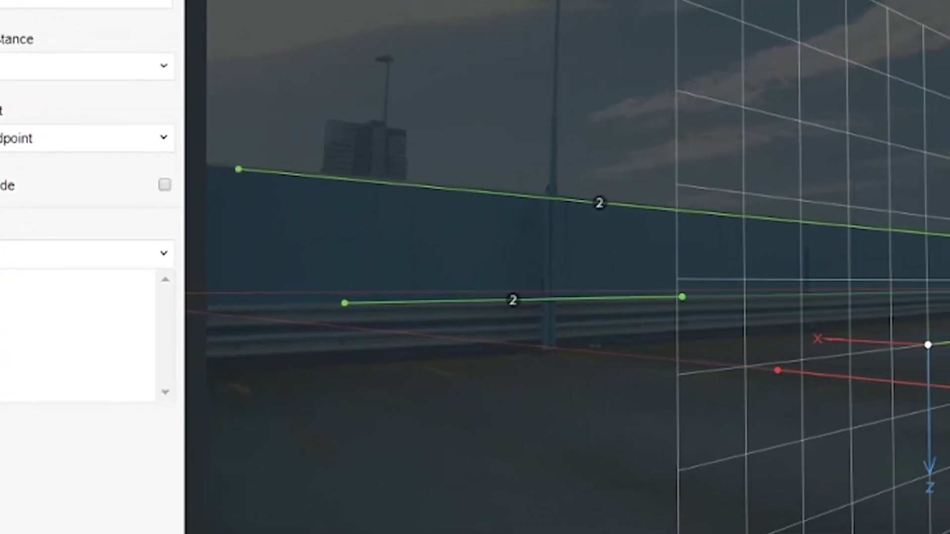
left_click(50, 311)
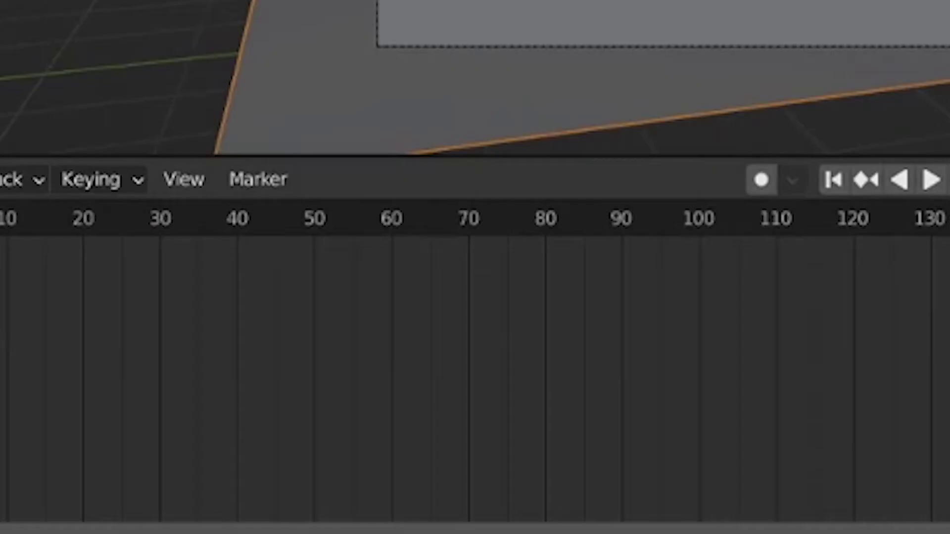
Step: In the Shader Editor, create a plane material with texture coordinate, mapping and image texture nodes
left_click(3, 178)
left_click(20, 69)
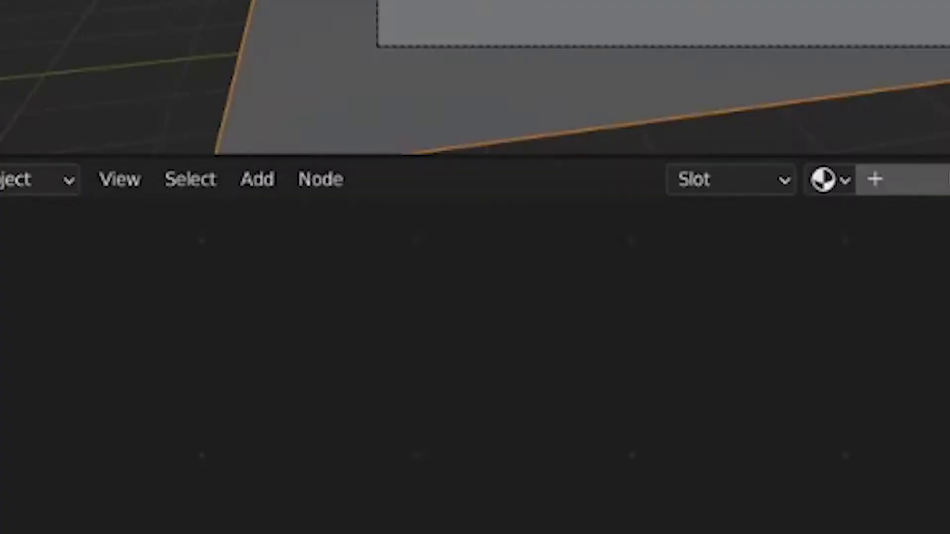
left_click(873, 179)
scroll(597, 357, "up", 2)
key("ctrl+t")
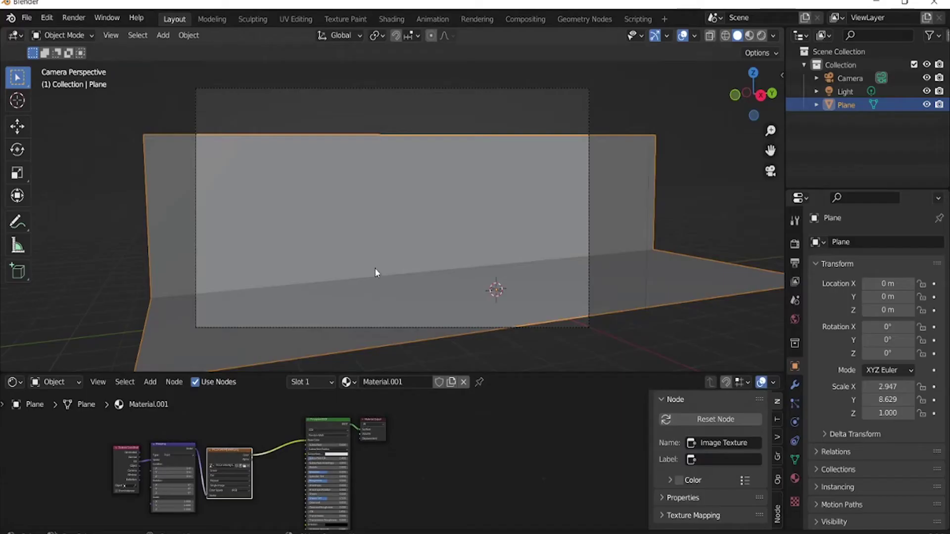
scroll(467, 206, "down", 2)
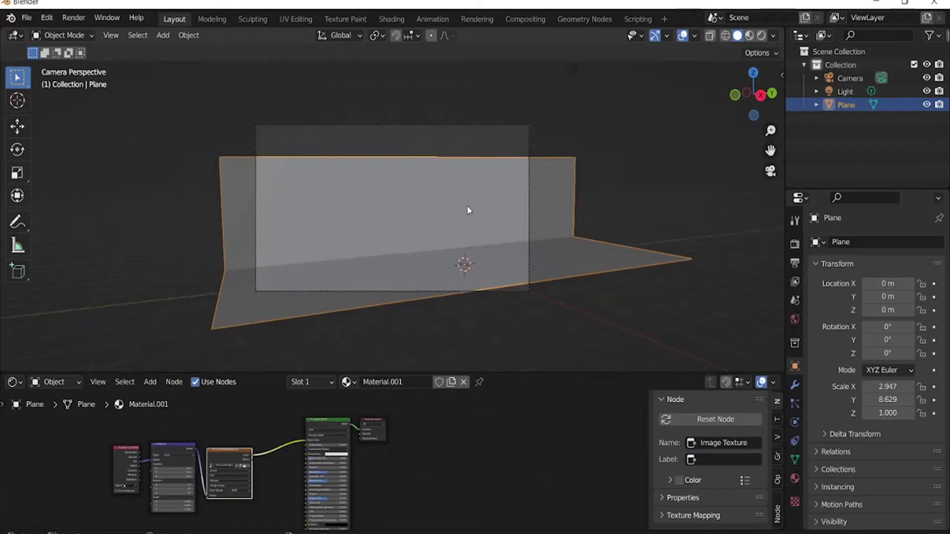
scroll(467, 206, "up", 2)
Step: Project the plane's UVs from the camera view and preview the image texture
key("Tab")
key("u")
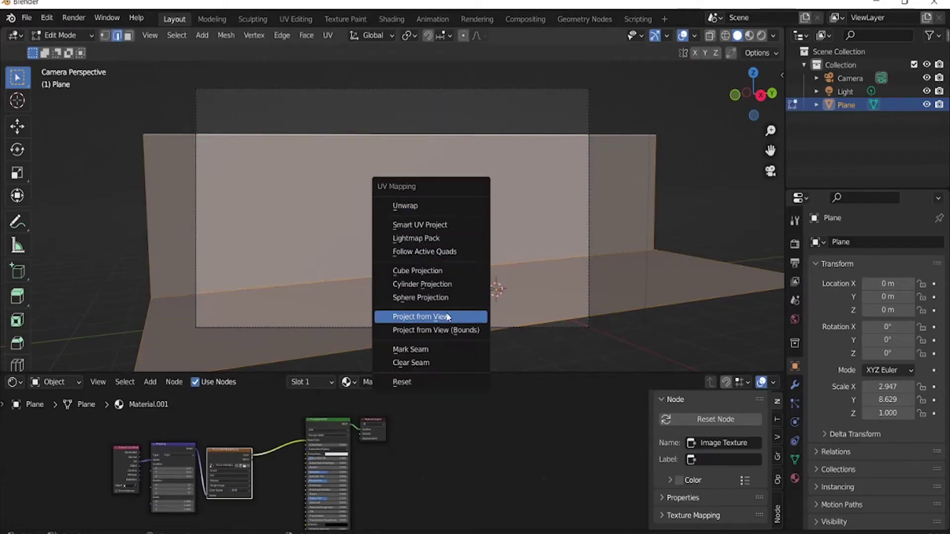
left_click(445, 316)
left_click(762, 36)
Step: Subdivide the plane's edges and raise the number of cuts
right_click(450, 215)
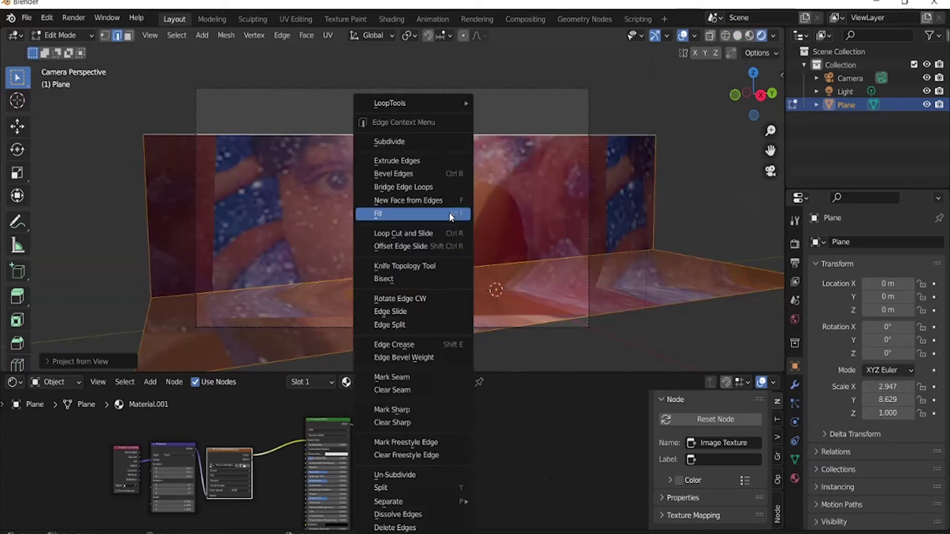
left_click(434, 141)
left_click(49, 365)
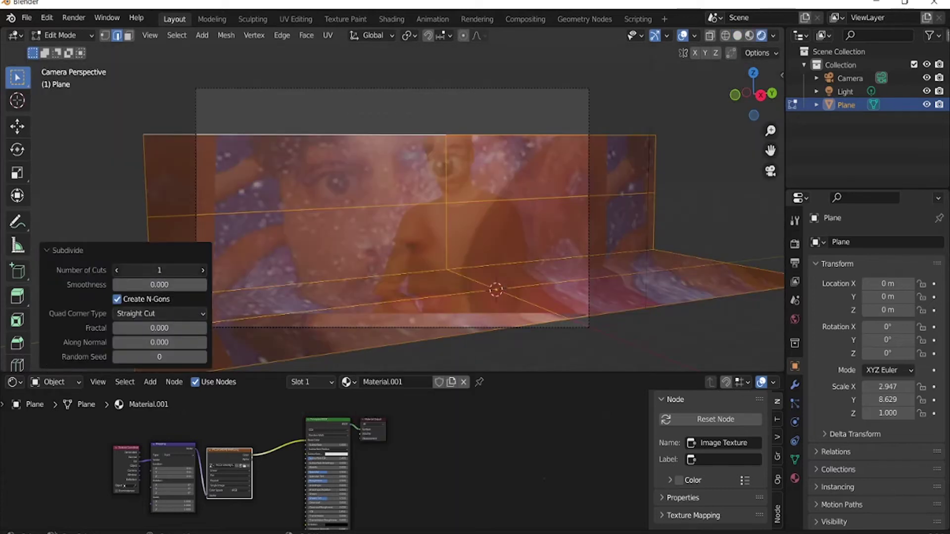
left_click_drag(160, 270, 174, 270)
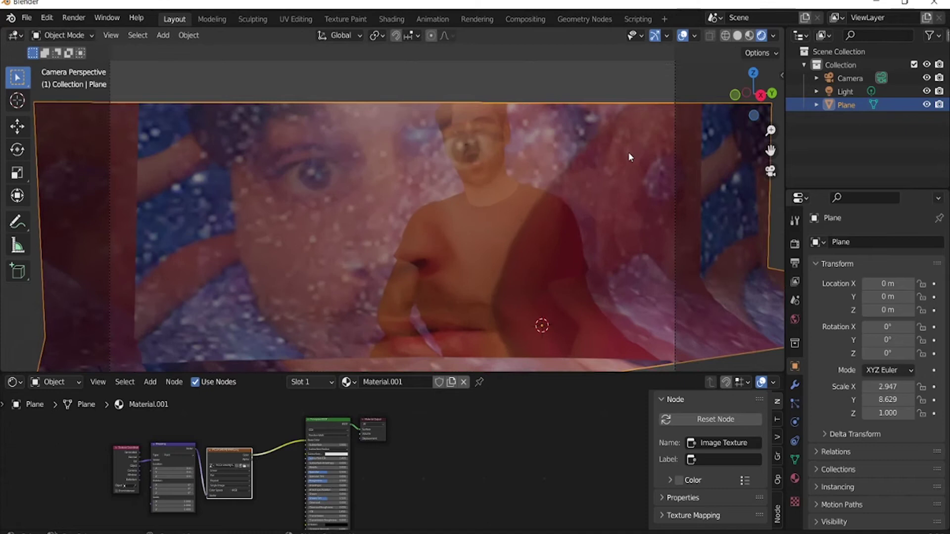
scroll(629, 151, "down", 2)
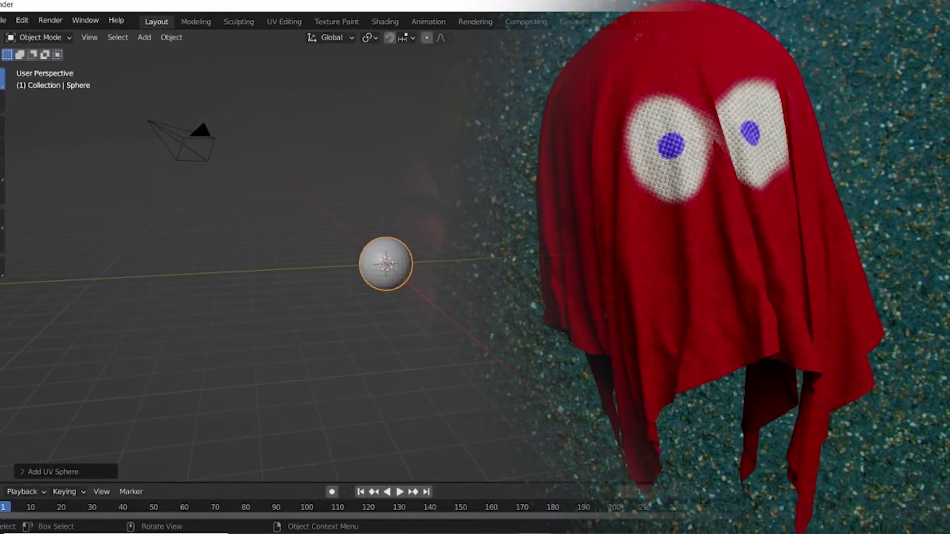
Step: From the front view in X-ray, delete the sphere's lower-half vertices, then switch to edge selection
key("KP_1")
key("Tab")
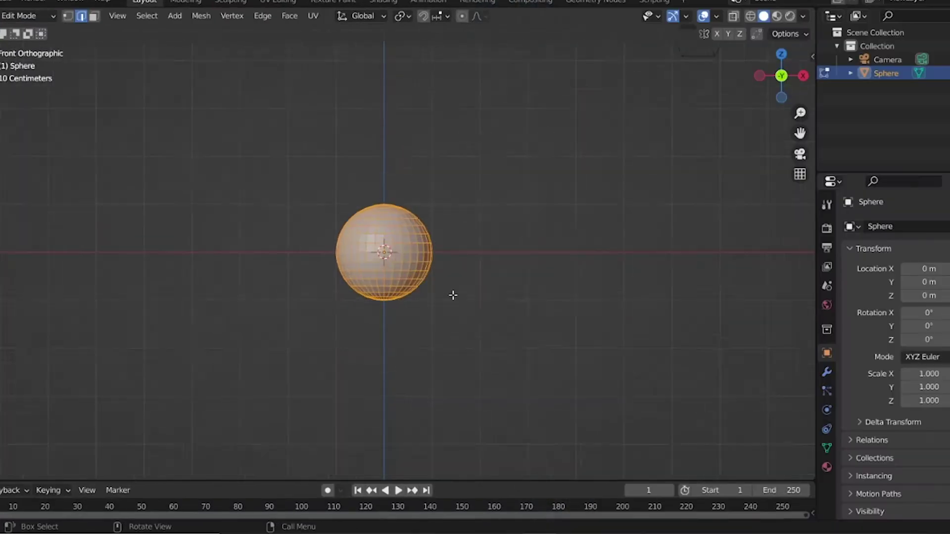
key("alt+z")
scroll(452, 295, "up", 1)
right_click(498, 326)
key("alt+a")
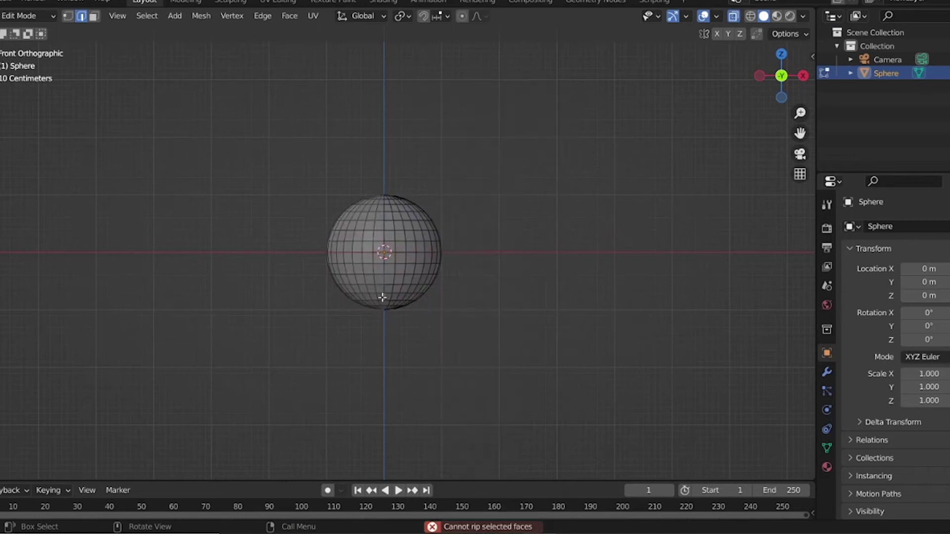
left_click_drag(552, 348, 283, 255)
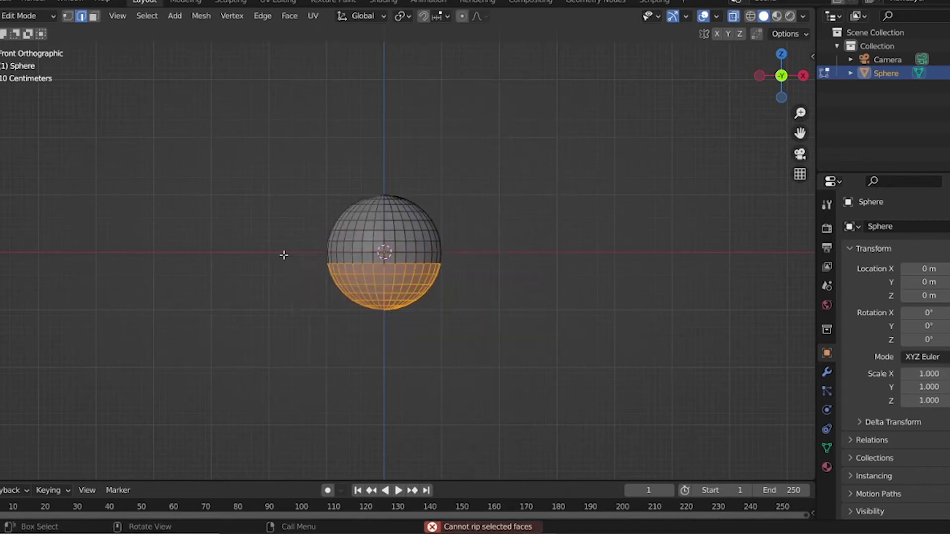
key("x")
left_click(283, 254)
key("Tab")
key("Tab")
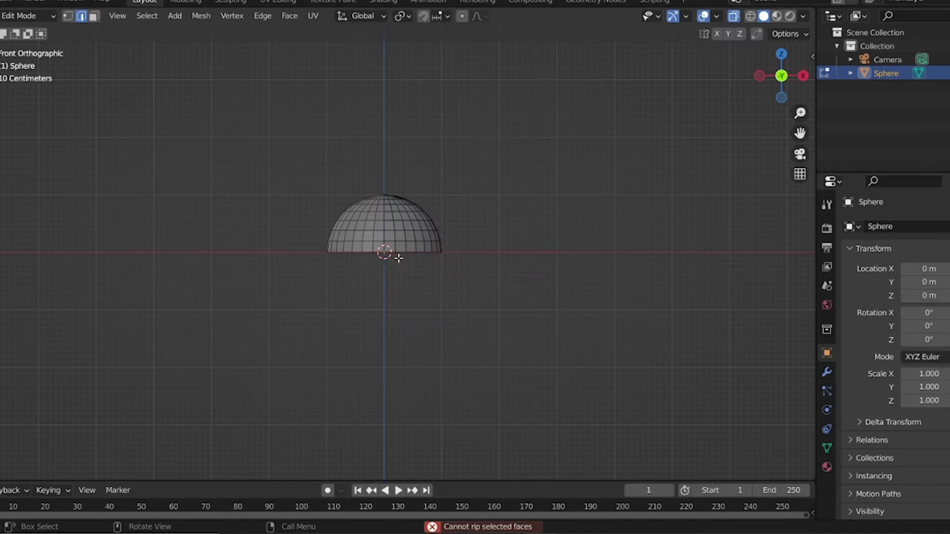
key("2")
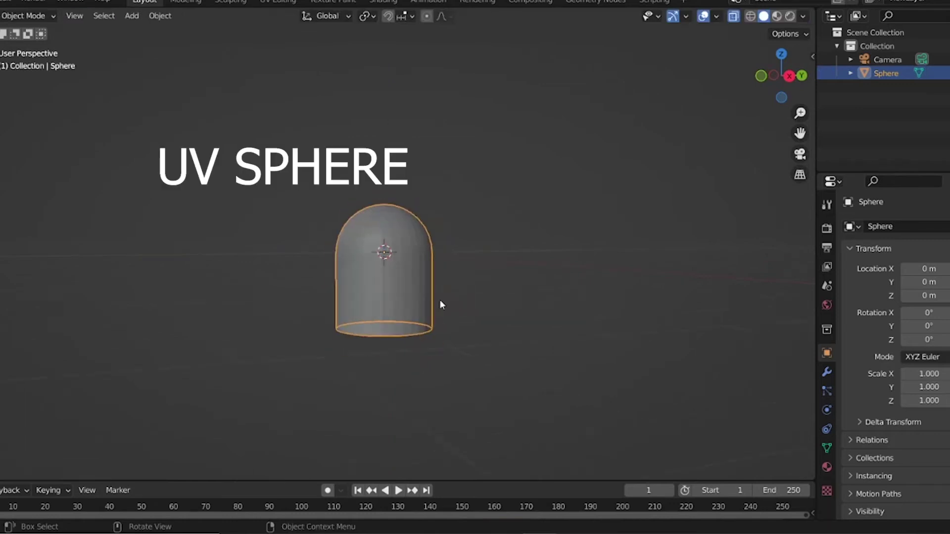
Step: Add a large plane raised along Z above the dome, and make the dome a collision object
key("shift+a")
key("s")
key("Return")
key("g")
key("z")
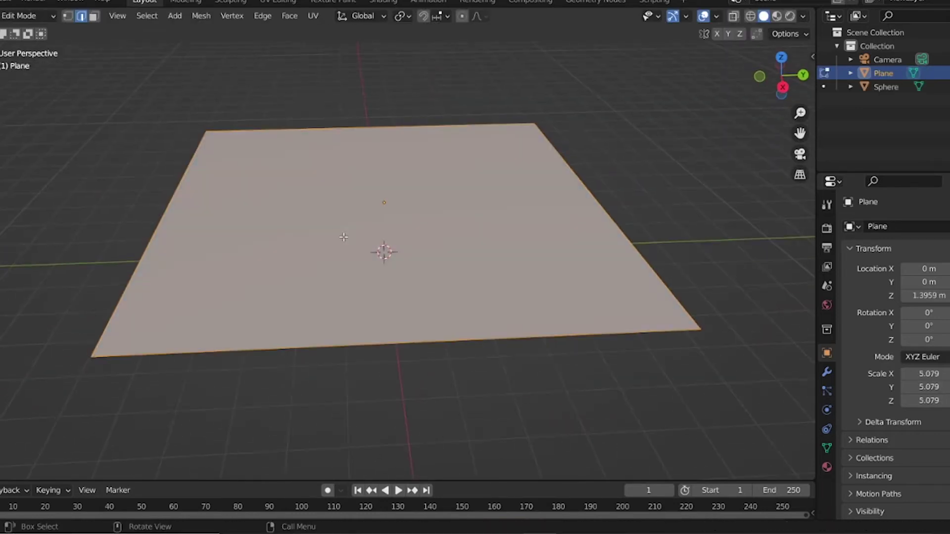
right_click(295, 78)
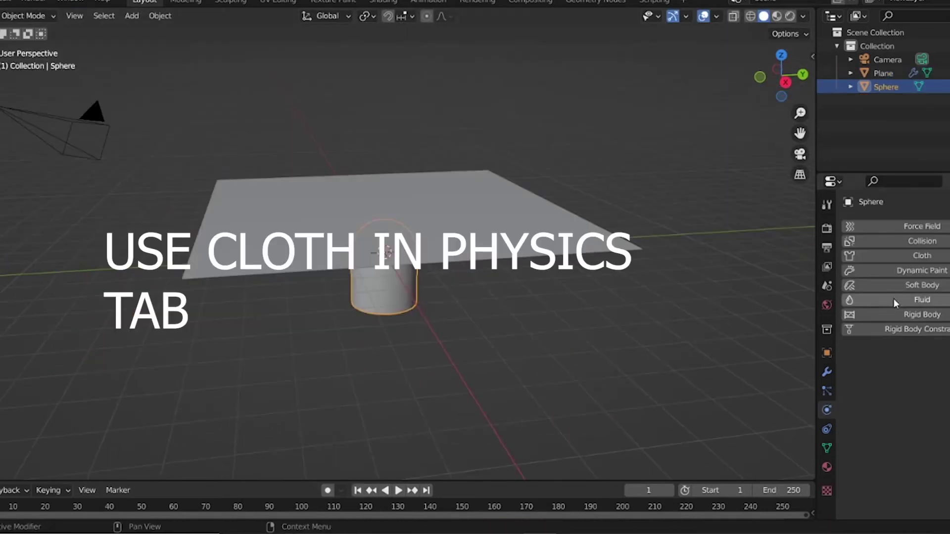
left_click(851, 241)
Step: Play the cloth simulation to frame 113 and keyframe the sphere there
key("space")
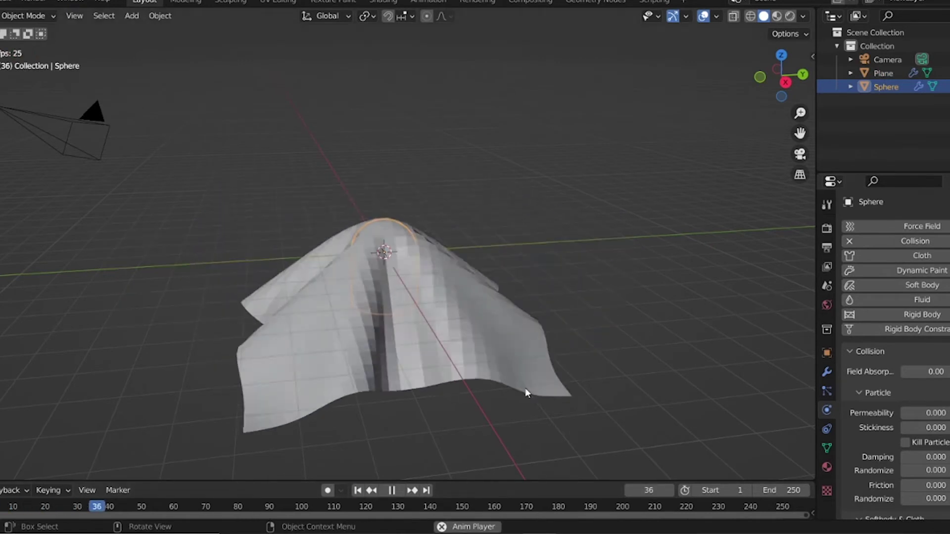
key("space")
scroll(583, 375, "up", 5)
key("i")
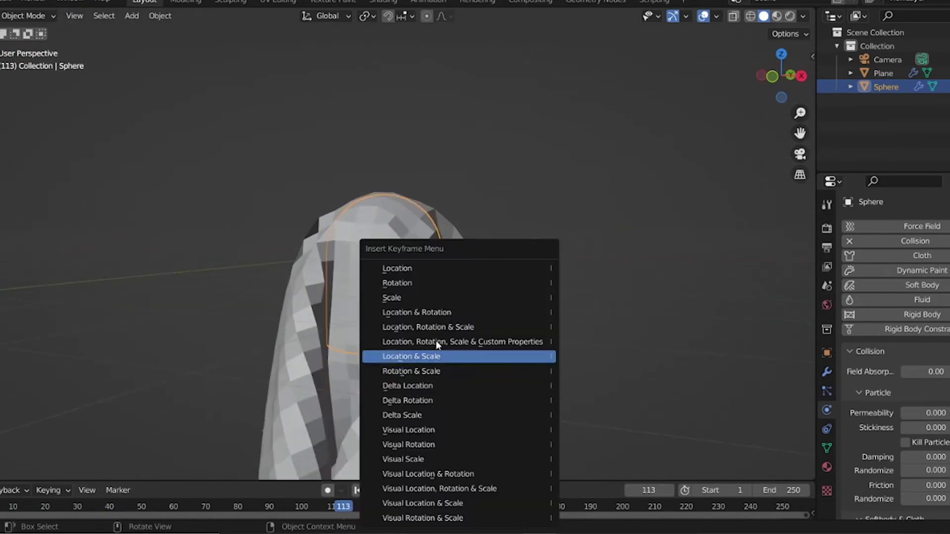
left_click(425, 312)
Step: At frame 206, move the sphere 24.409 m along X and keyframe its location and rotation
key("space")
left_click_drag(378, 481, 396, 433)
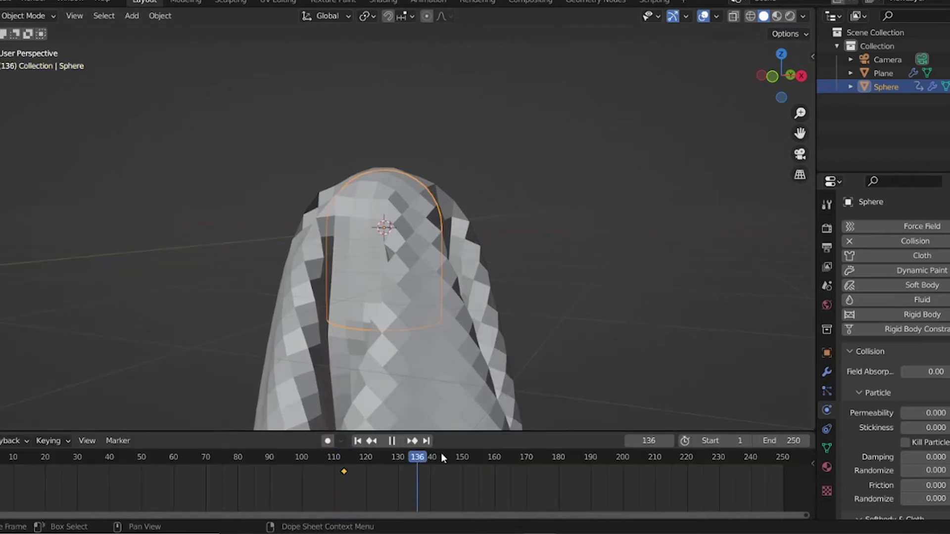
key("space")
scroll(503, 324, "down", 5)
key("g")
key("x")
left_click(678, 328)
key("i")
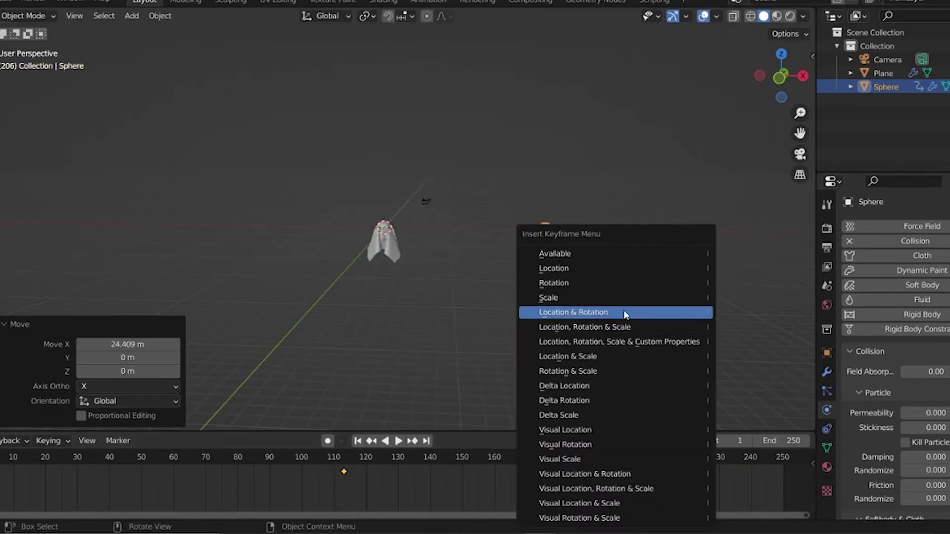
left_click(626, 315)
Step: Replay the animation from frame one and inspect the draped ghost from around
key("shift+Left")
key("space")
scroll(416, 369, "up", 5)
left_click(432, 343)
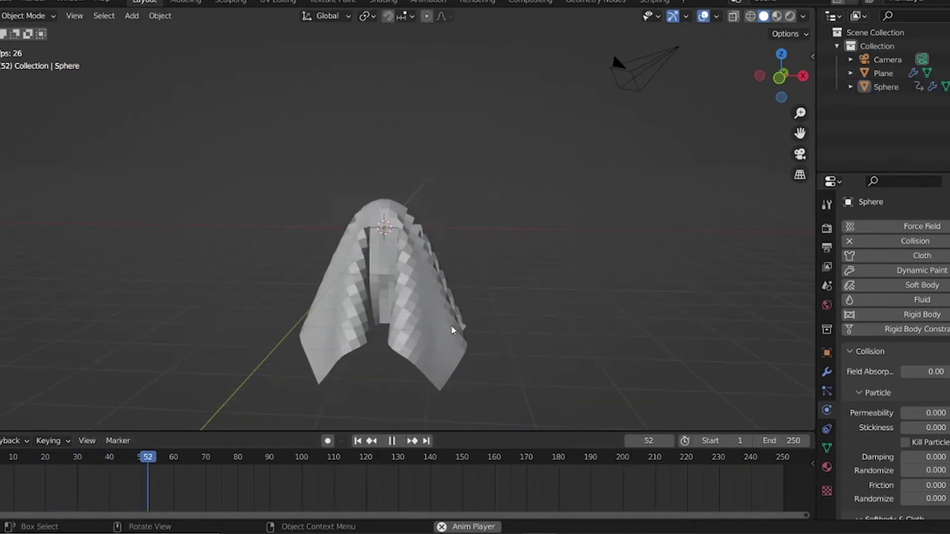
scroll(499, 328, "down", 4)
scroll(525, 326, "down", 2)
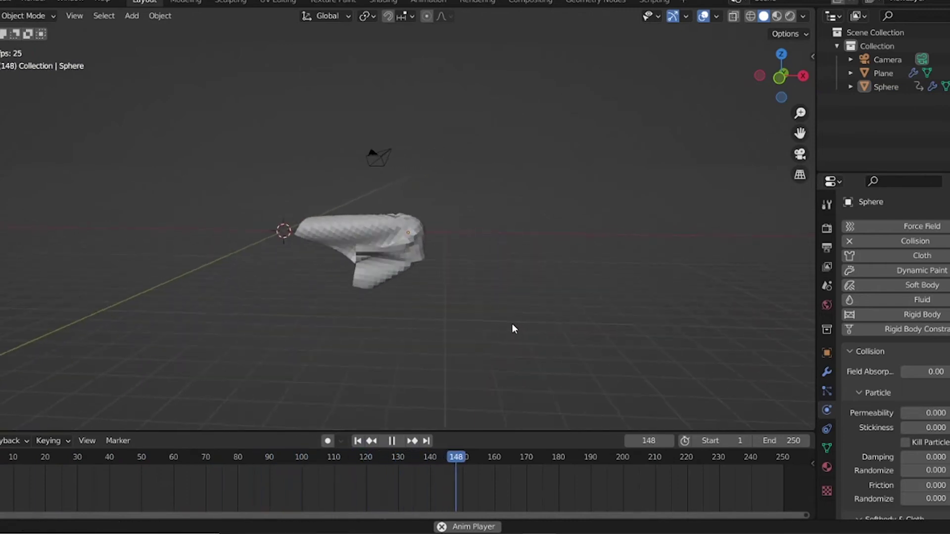
middle_click_drag(513, 328, 350, 328)
scroll(432, 323, "right", 3, "shift")
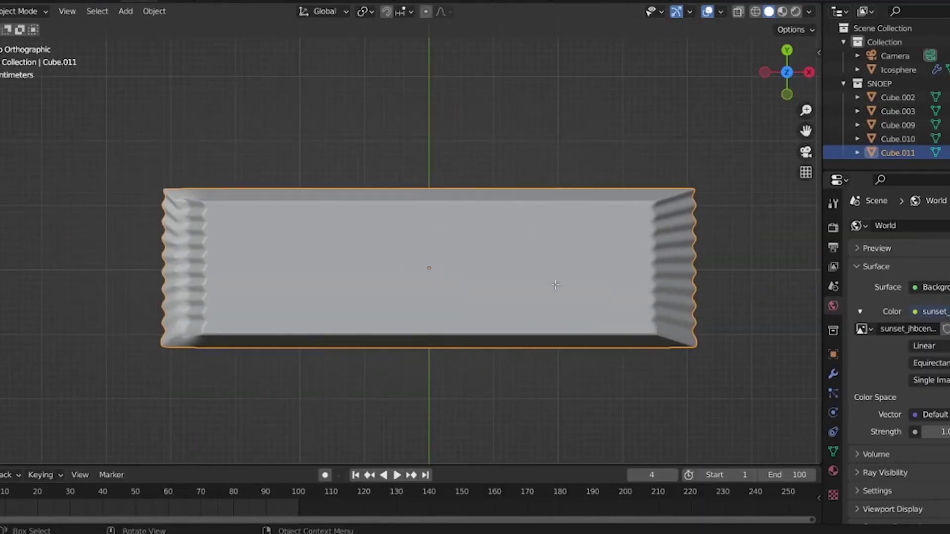
Step: Inspect the Milky Way, Bounty, Twix and Mars bars, then the sphere bursting with candy particles
key("Tab")
scroll(505, 288, "down", 5)
middle_click_drag(505, 288, 469, 279)
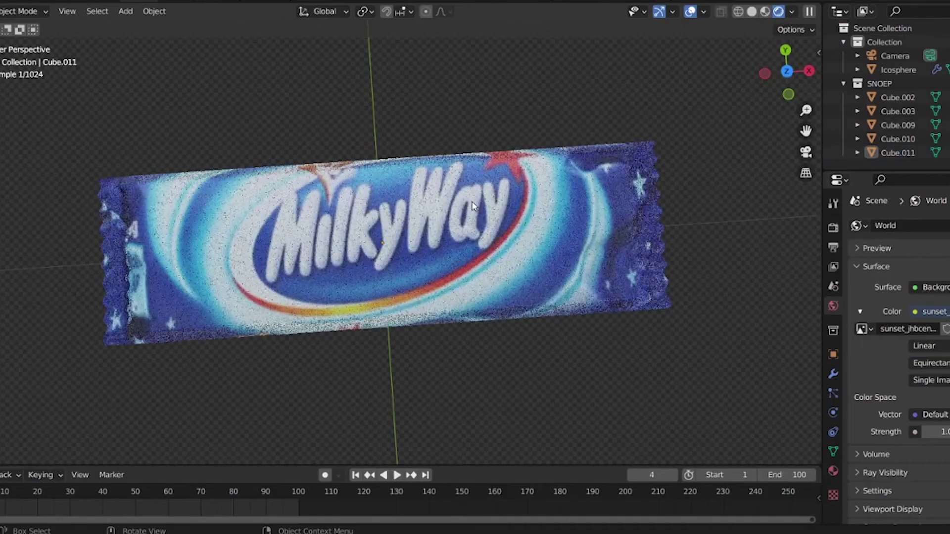
scroll(446, 206, "down", 5)
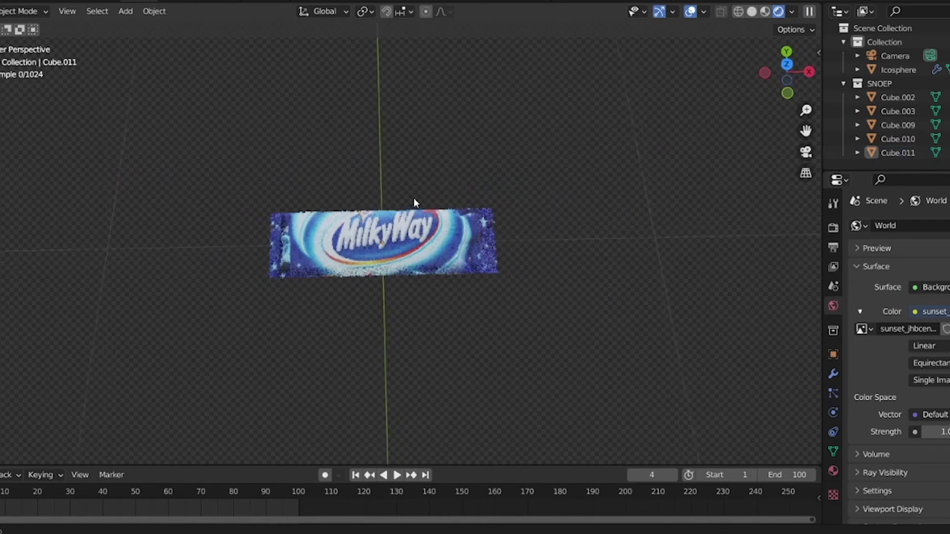
scroll(414, 197, "down", 2)
mouse_move(414, 197)
middle_mouse_down()
mouse_move(425, 186)
mouse_move(417, 152)
mouse_move(428, 203)
middle_mouse_up()
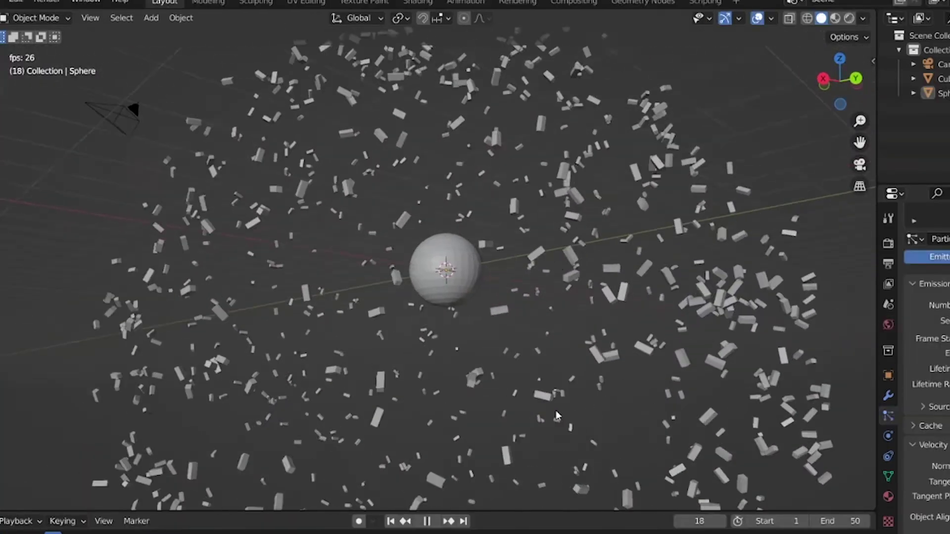
middle_click_drag(556, 411, 326, 402)
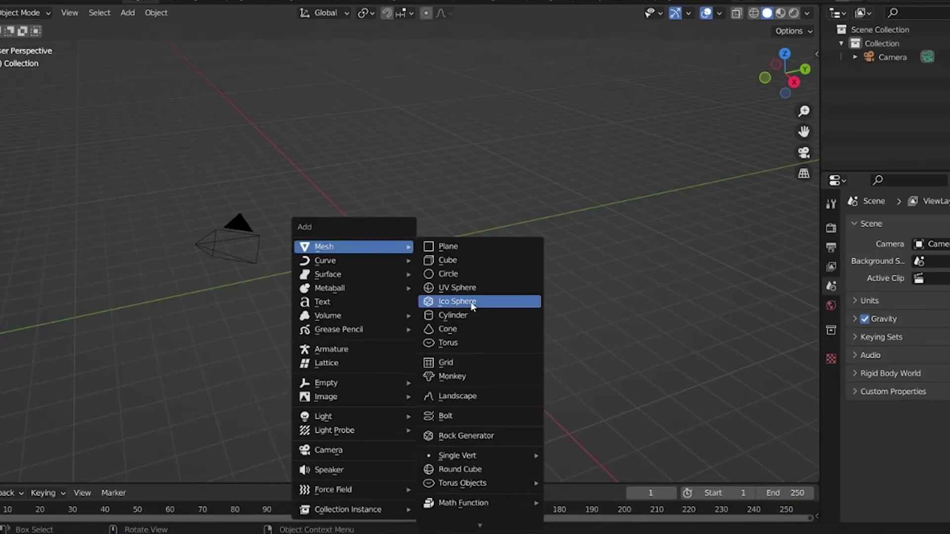
Step: Add a UV sphere with smooth shading and level-2 subdivision smoothing
left_click(457, 288)
key("F3")
key("Return")
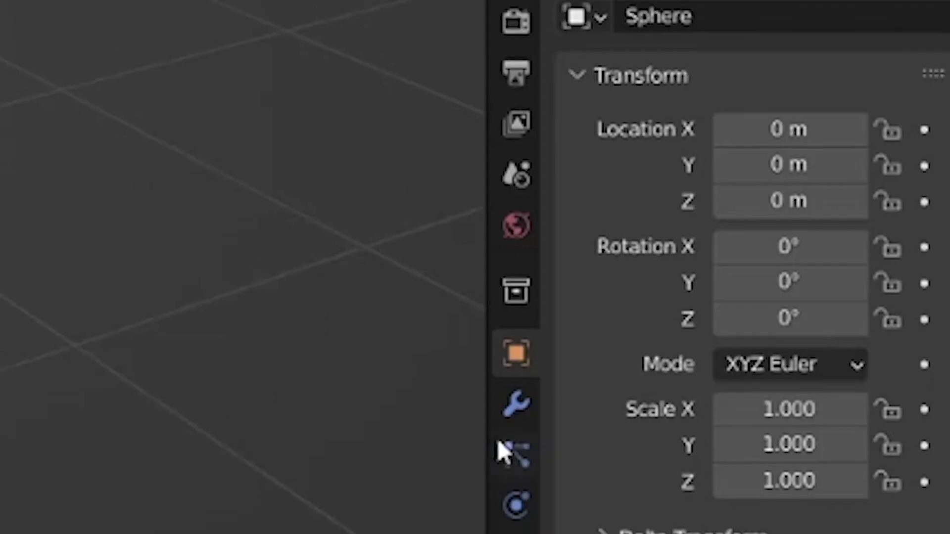
left_click(831, 366)
key("ctrl+2")
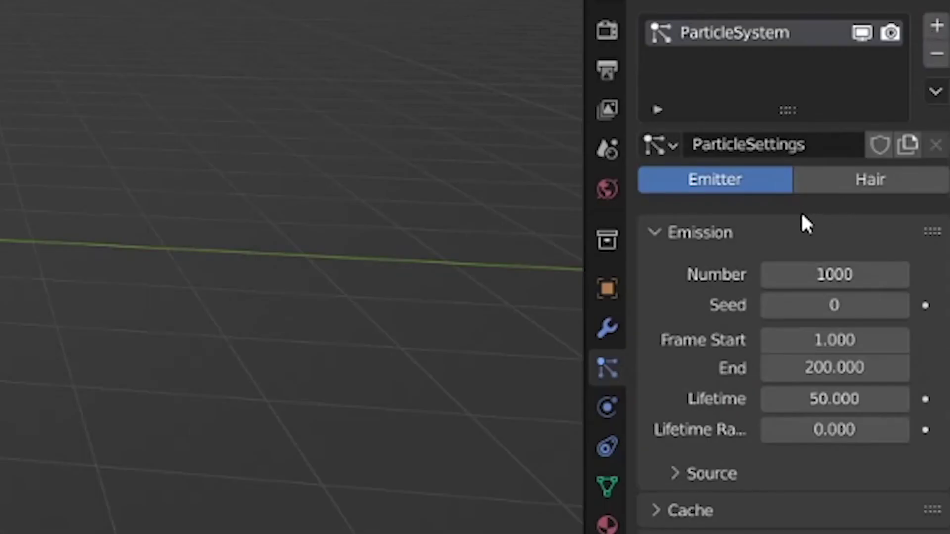
Step: Render the sphere's particles as instances of CANDY BAR COLLECTION
scroll(802, 219, "down", 4)
left_click(835, 134)
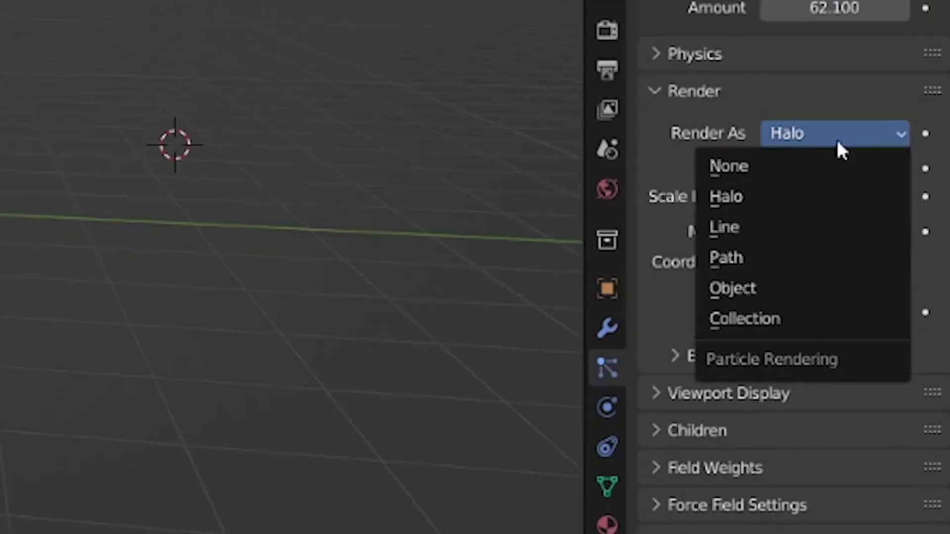
left_click(784, 320)
left_click(850, 340)
left_click(802, 380)
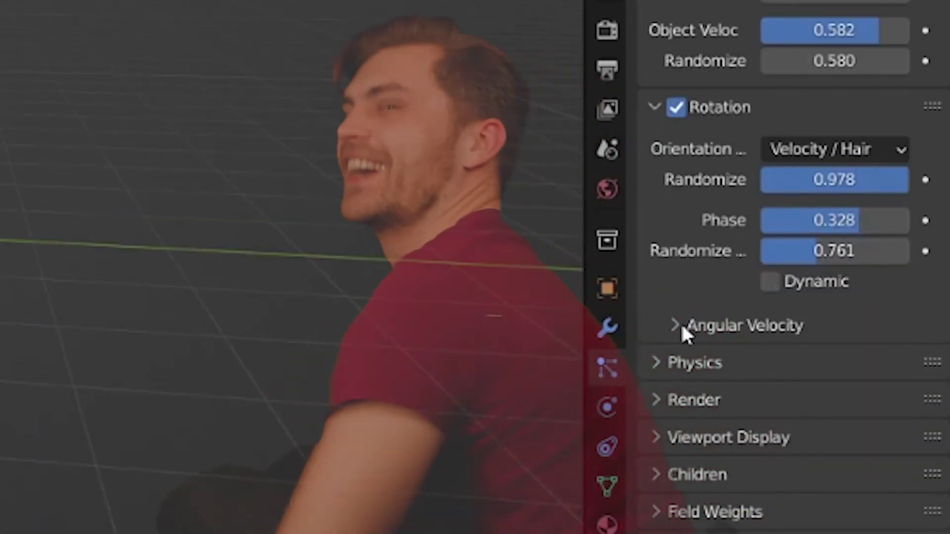
Step: Expand the candy-bar particles' Angular Velocity settings
left_click(682, 324)
scroll(699, 325, "down", 3)
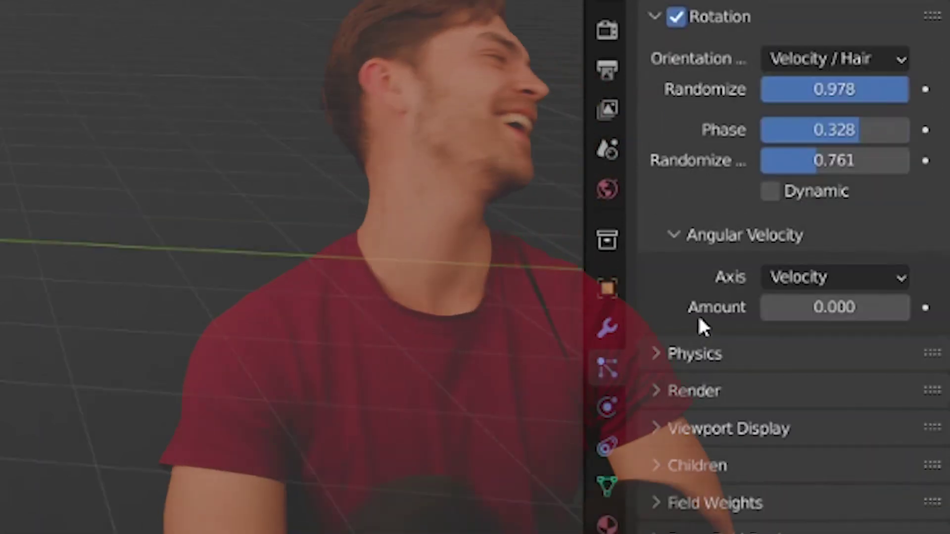